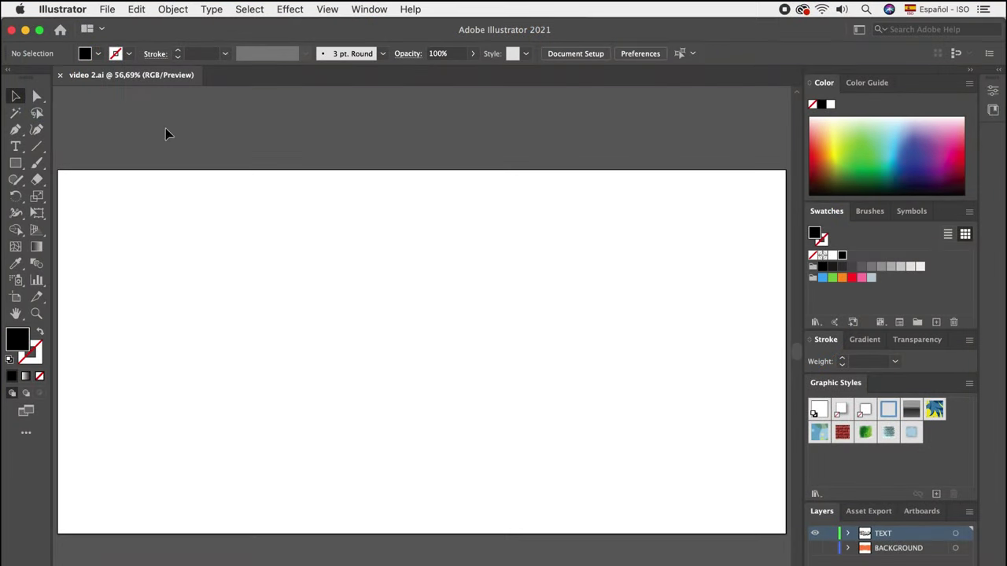
Add a text object reading 'Vinatje' in the upper-left of the artboard.
click(15, 147)
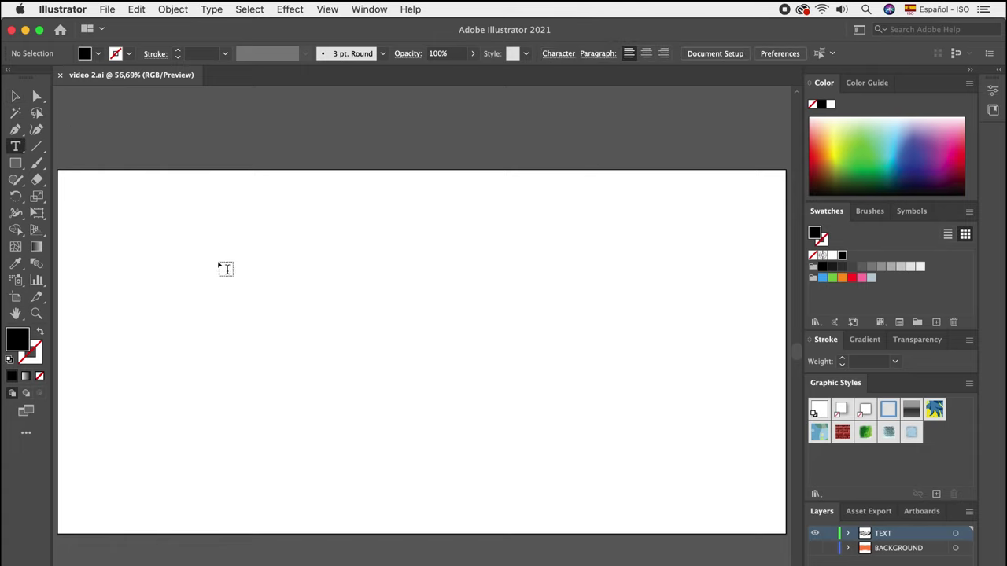
click(217, 260)
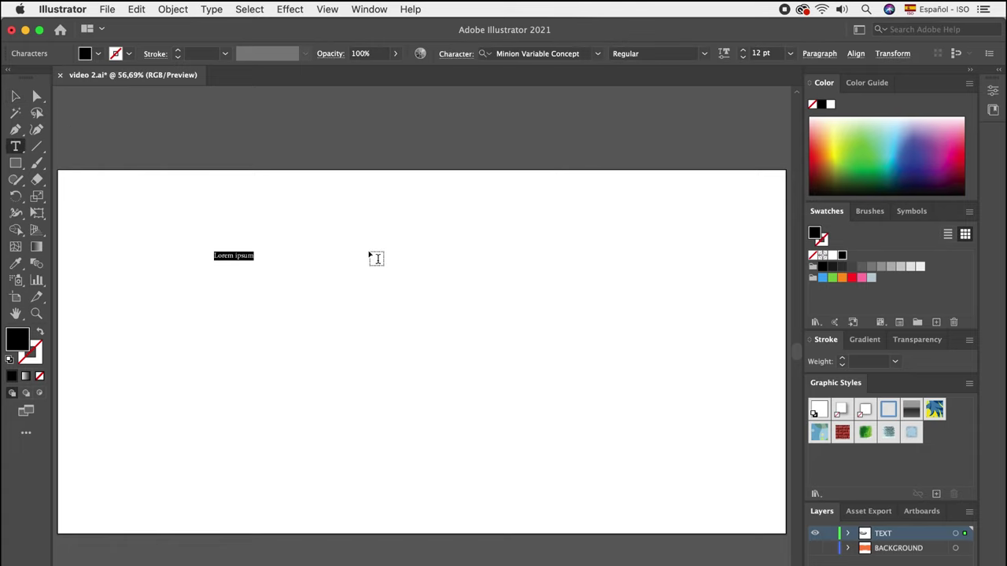
text(Vinatje)
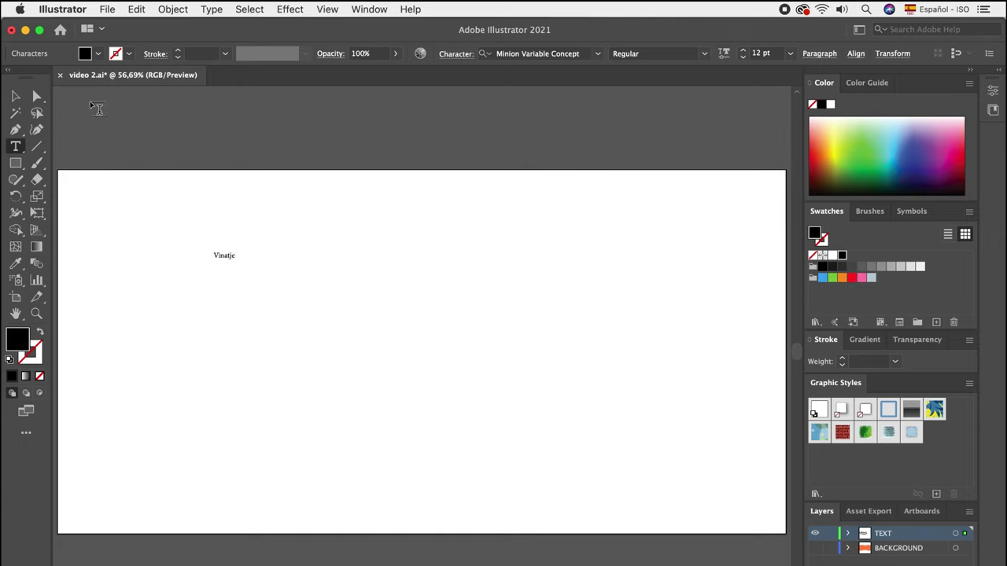
Scale the Vinatje text object up into a large headline across the artboard.
click(14, 98)
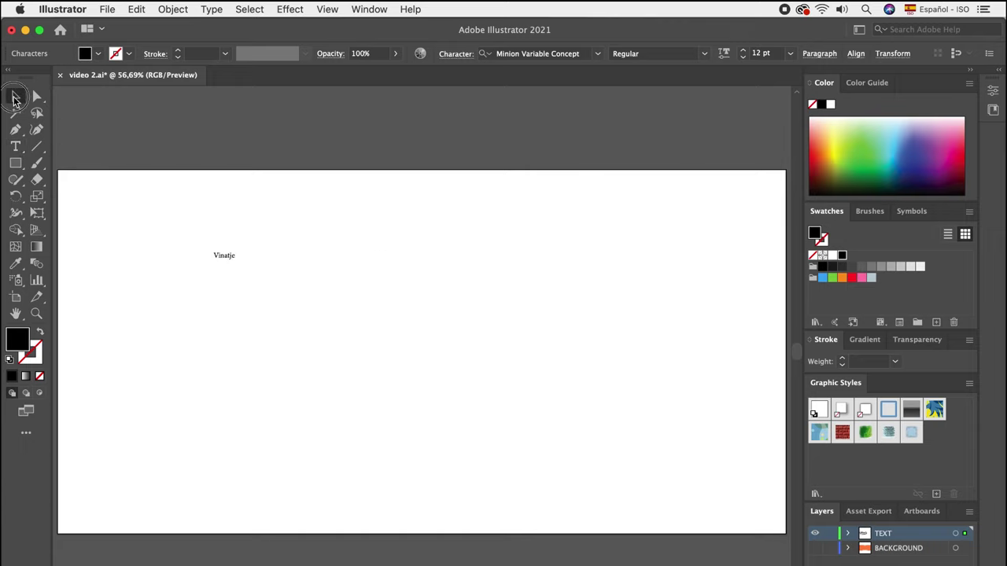
drag(233, 265, 552, 411)
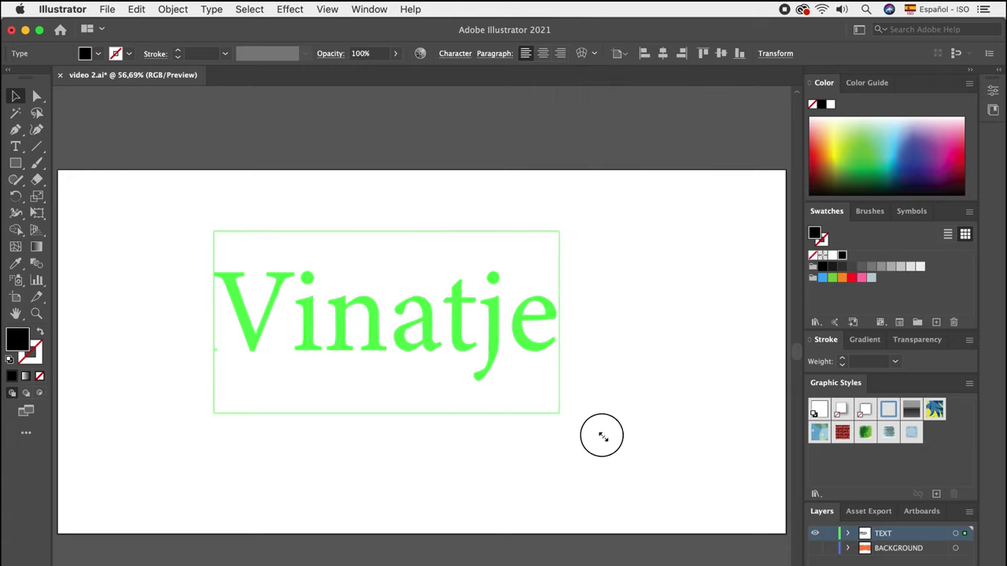
drag(550, 409, 621, 438)
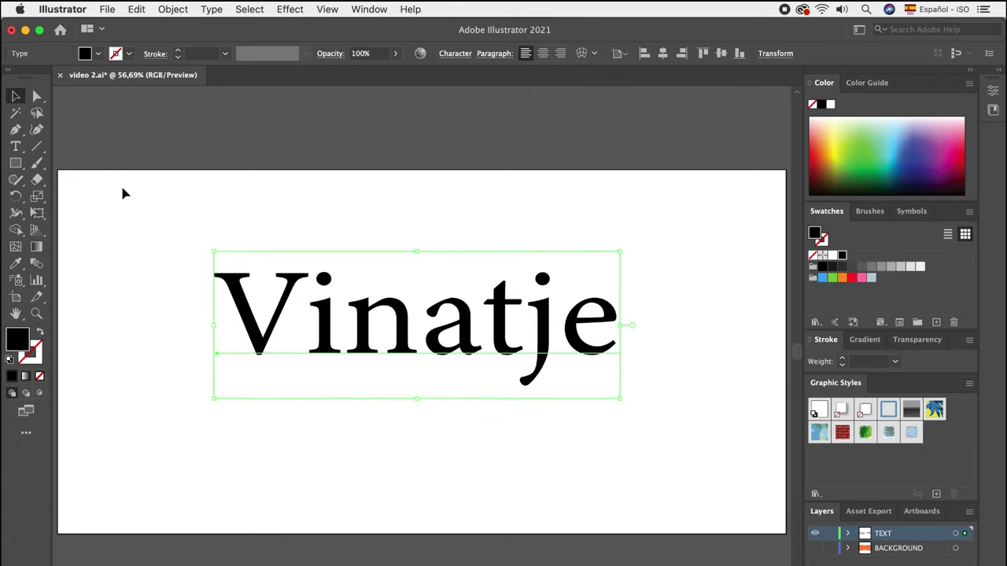
Correct the word's spelling from 'Vinatje' to 'Vintaje'.
click(15, 147)
click(529, 346)
text(a)
drag(486, 329, 423, 329)
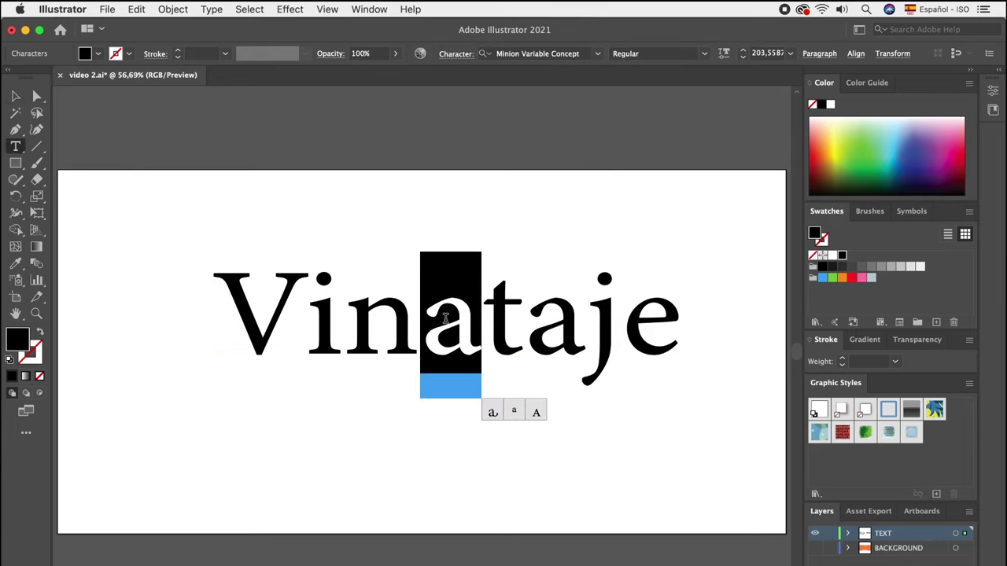
key(BackSpace)
click(15, 97)
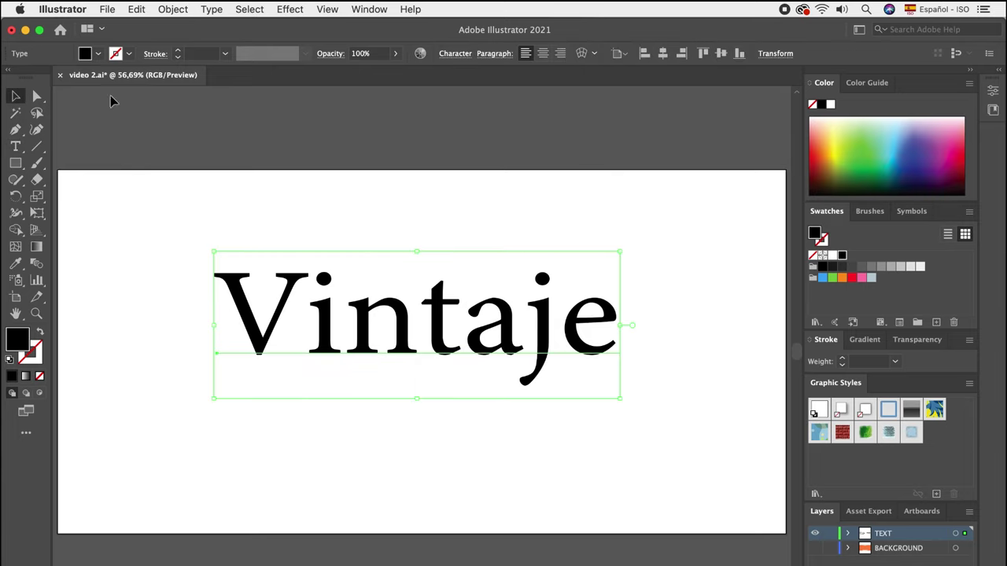
Set Vintaje in Retrow Mentho at 250 pt and move it left and down.
click(453, 55)
text(re)
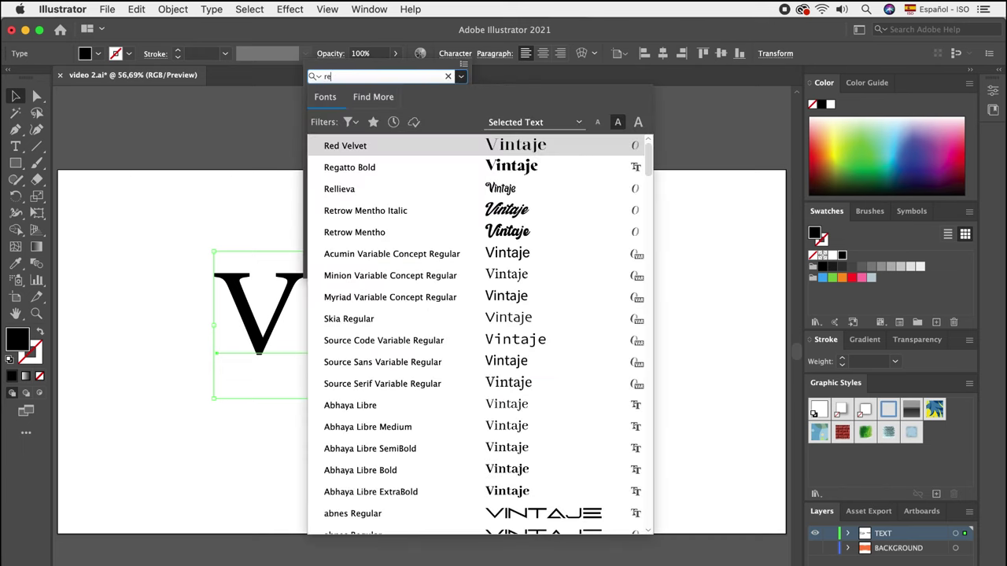
text(t)
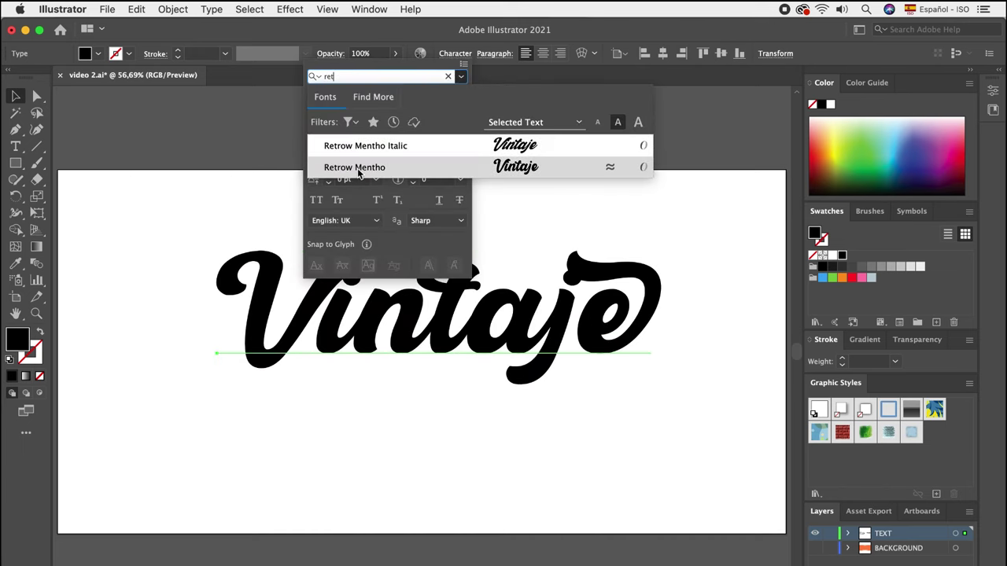
click(359, 168)
click(349, 118)
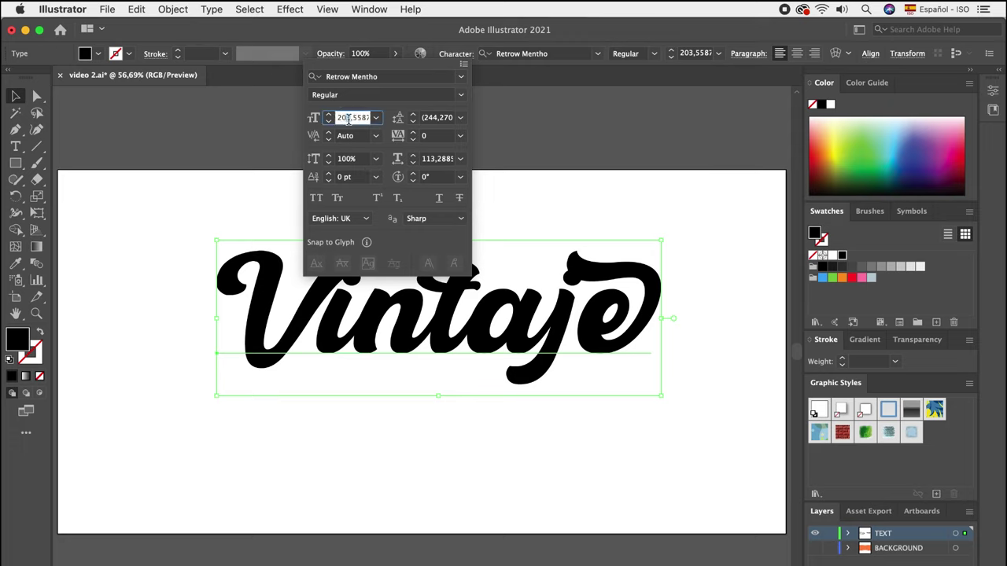
text(250)
key(Return)
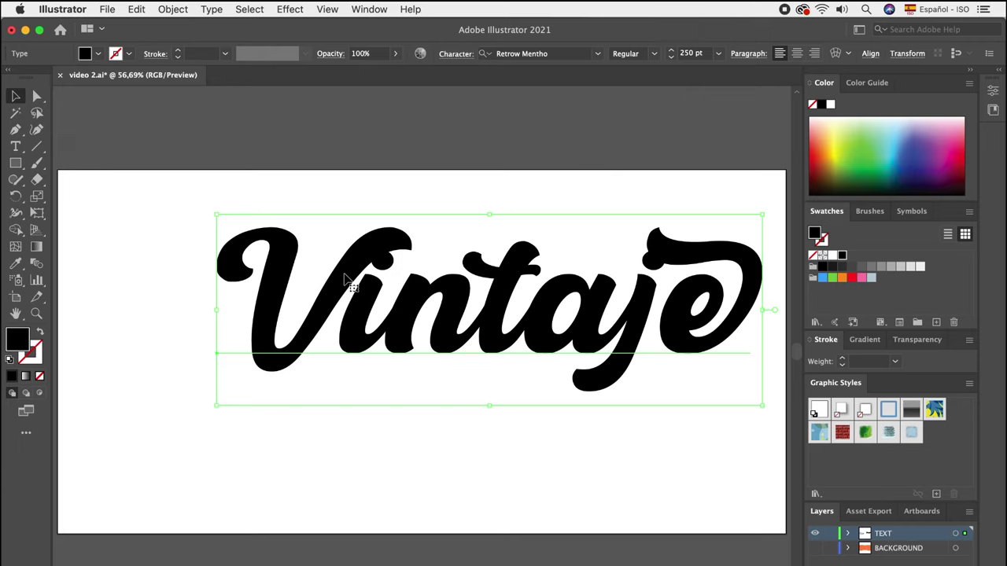
drag(342, 284, 297, 324)
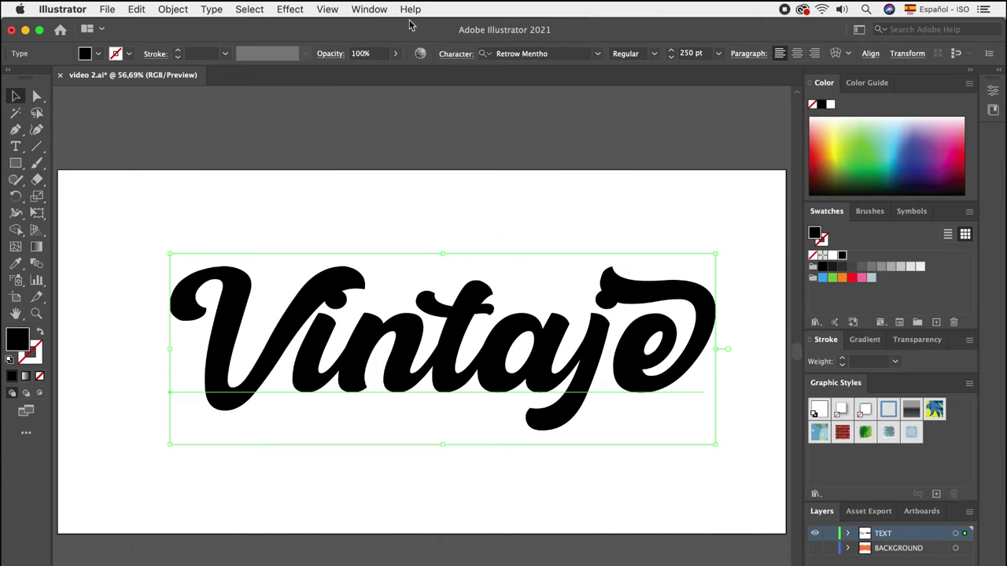
Show the Appearance panel and give Vintaje a new orange fill.
click(369, 9)
click(408, 205)
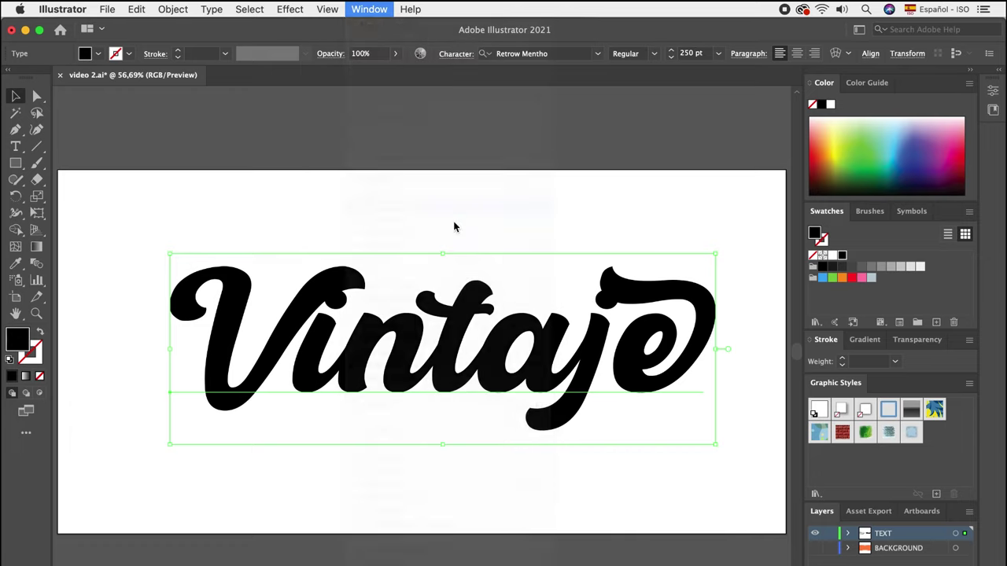
drag(714, 168, 733, 123)
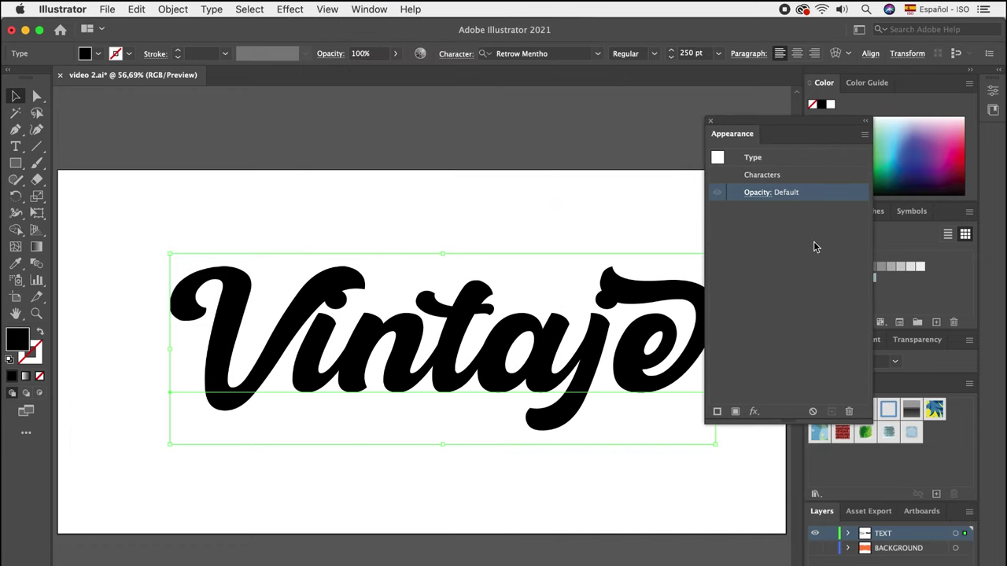
click(736, 411)
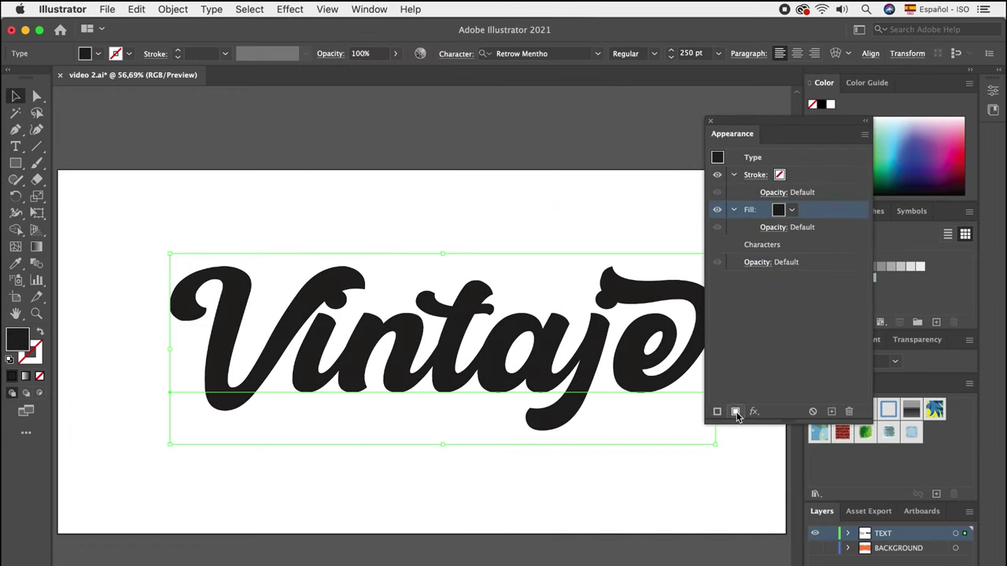
click(792, 209)
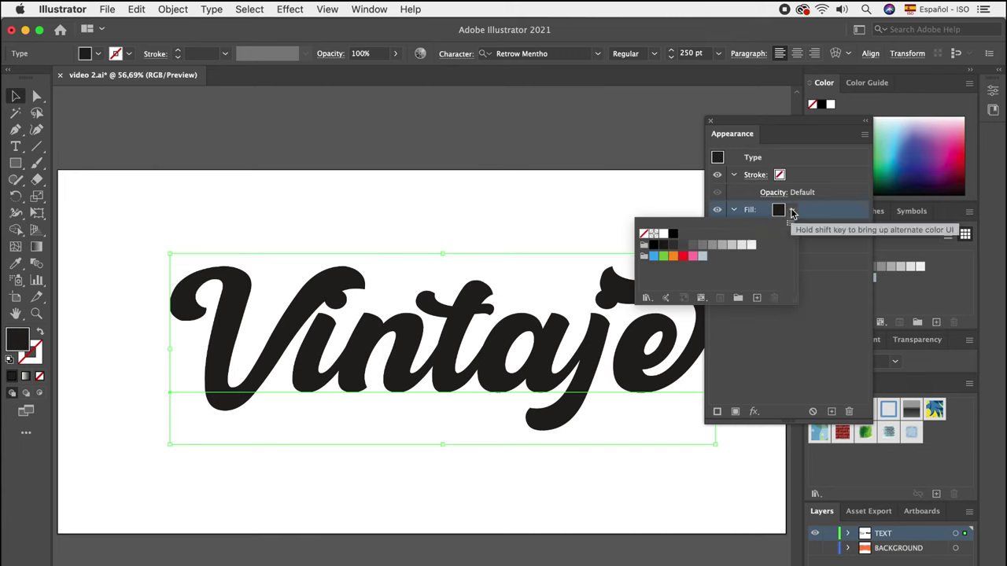
click(680, 256)
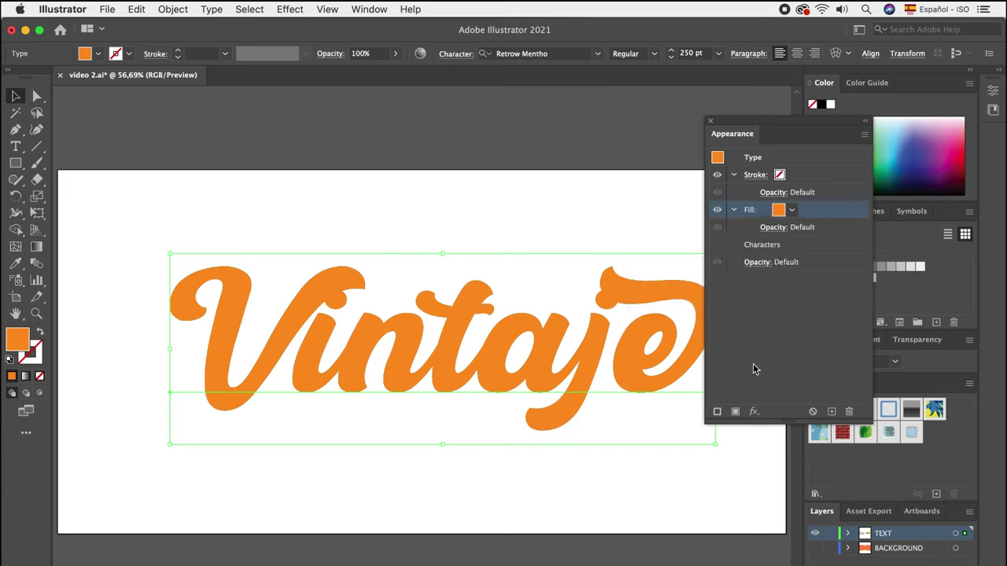
Duplicate the orange fill and make the lower copy black.
click(735, 412)
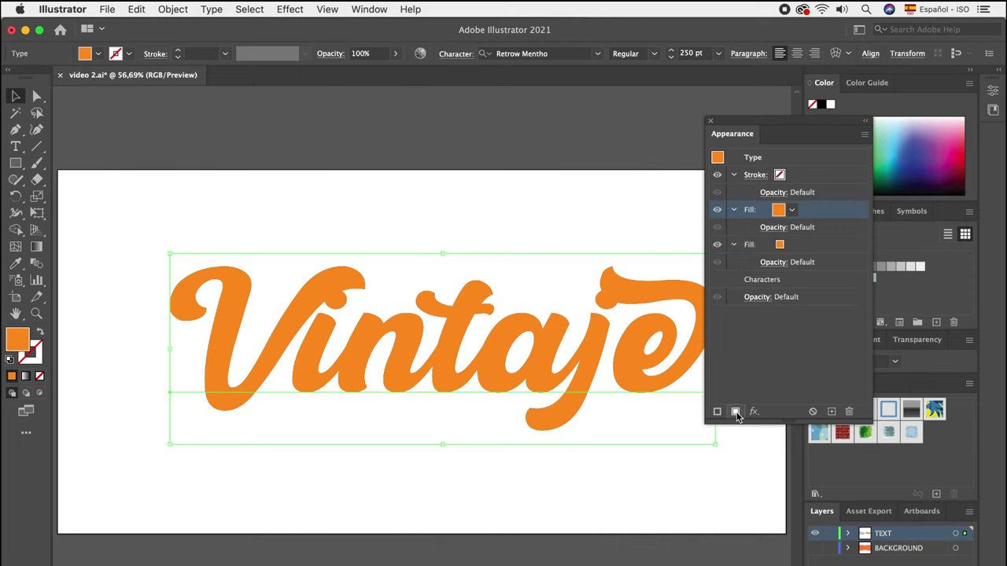
click(810, 246)
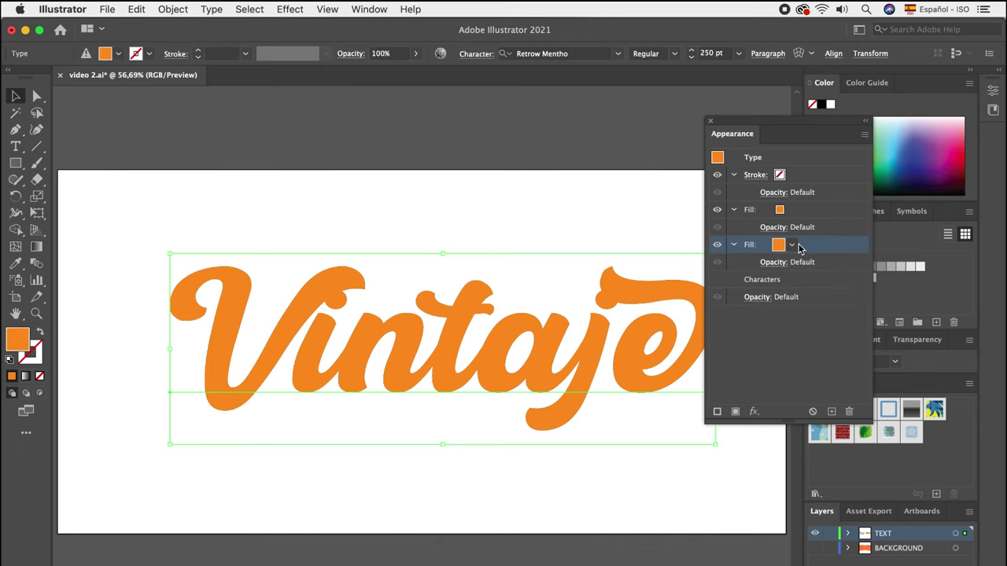
click(791, 246)
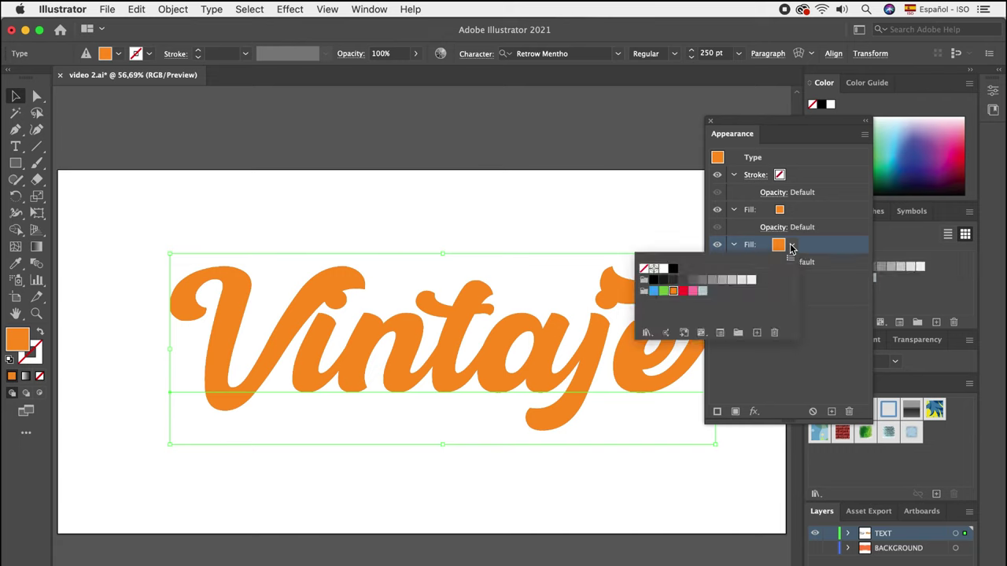
click(653, 282)
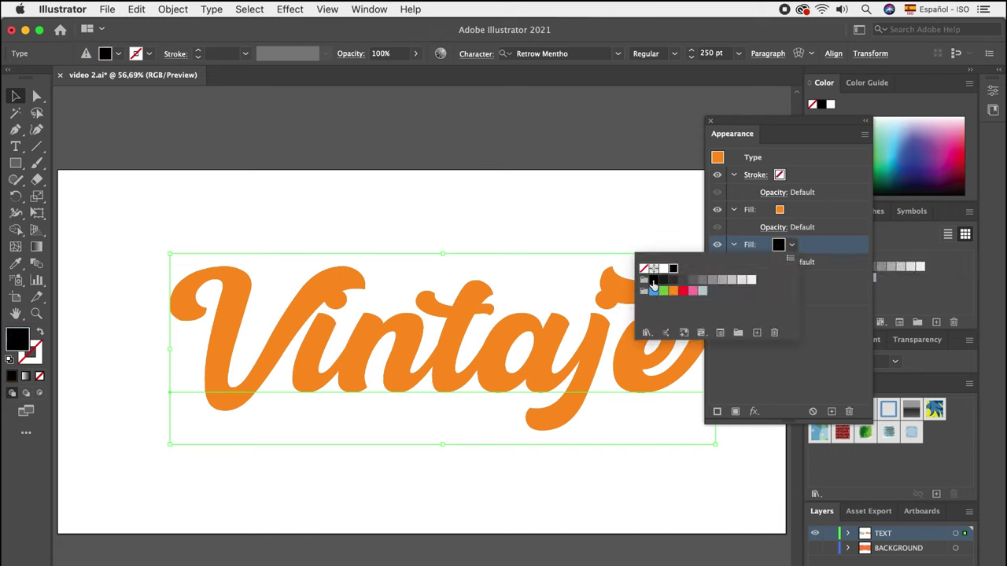
click(820, 250)
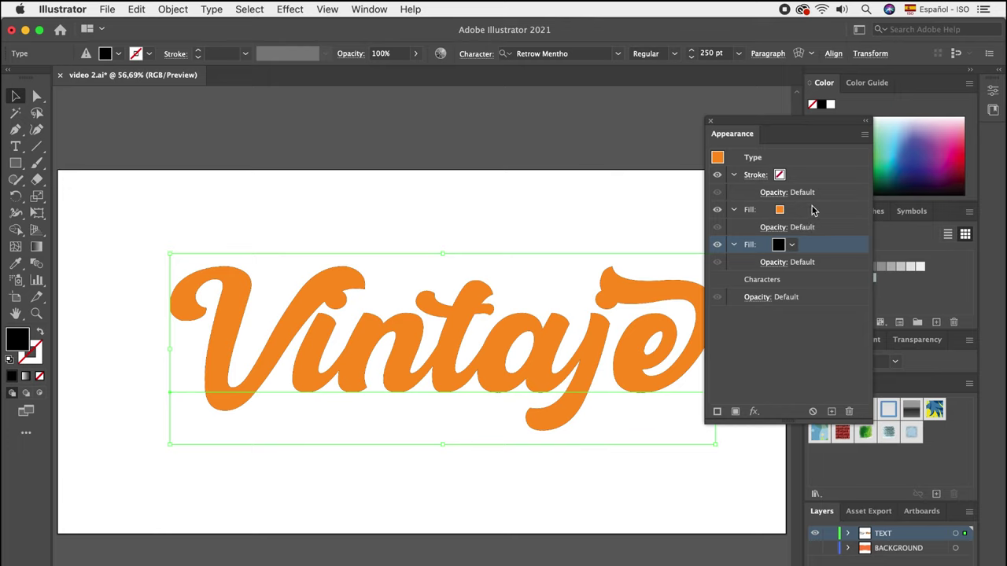
click(820, 211)
click(820, 248)
Apply a 10 px Offset Path with Miter joins to the black fill.
click(752, 412)
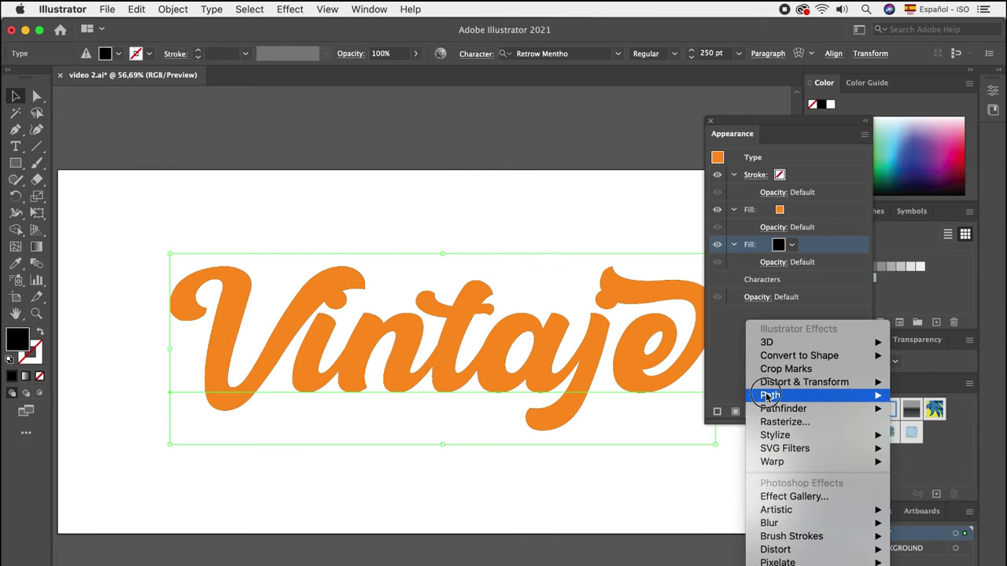
mouse_move(771, 395)
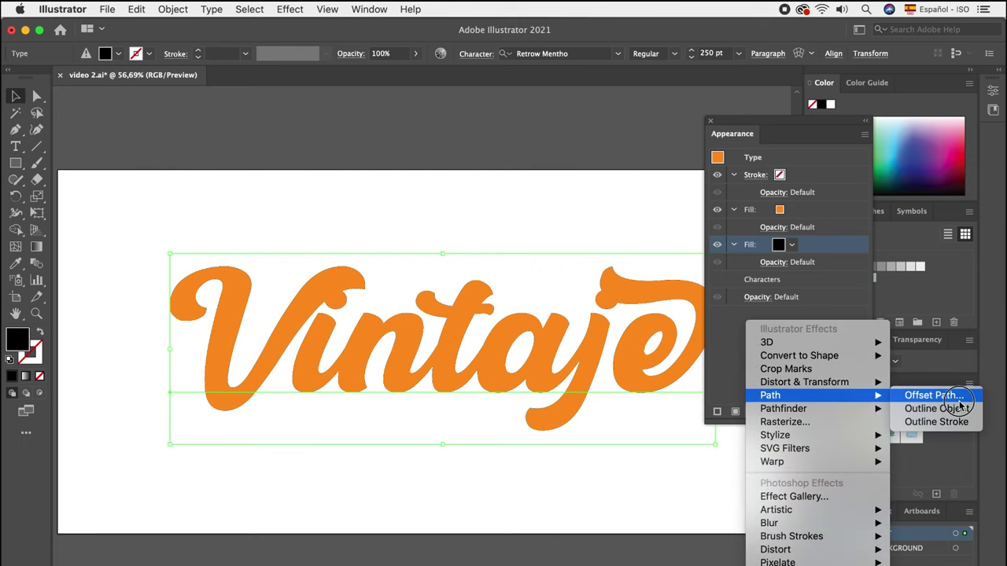
click(943, 396)
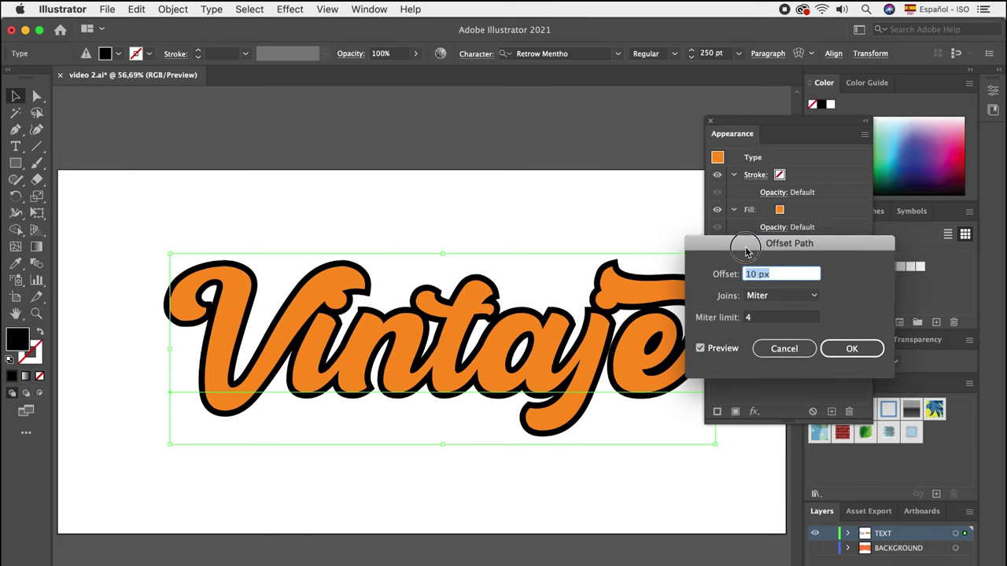
drag(751, 249, 747, 248)
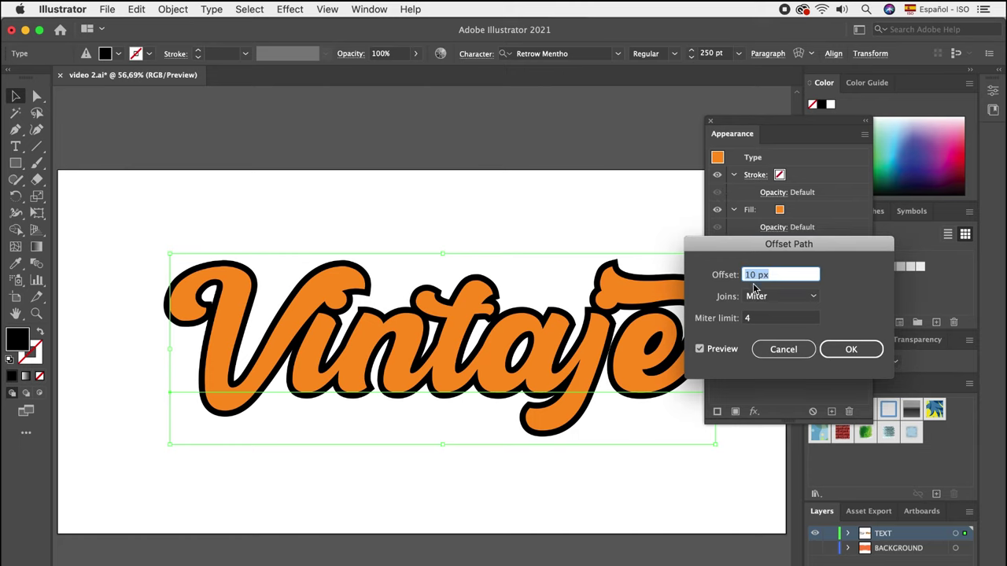
click(851, 350)
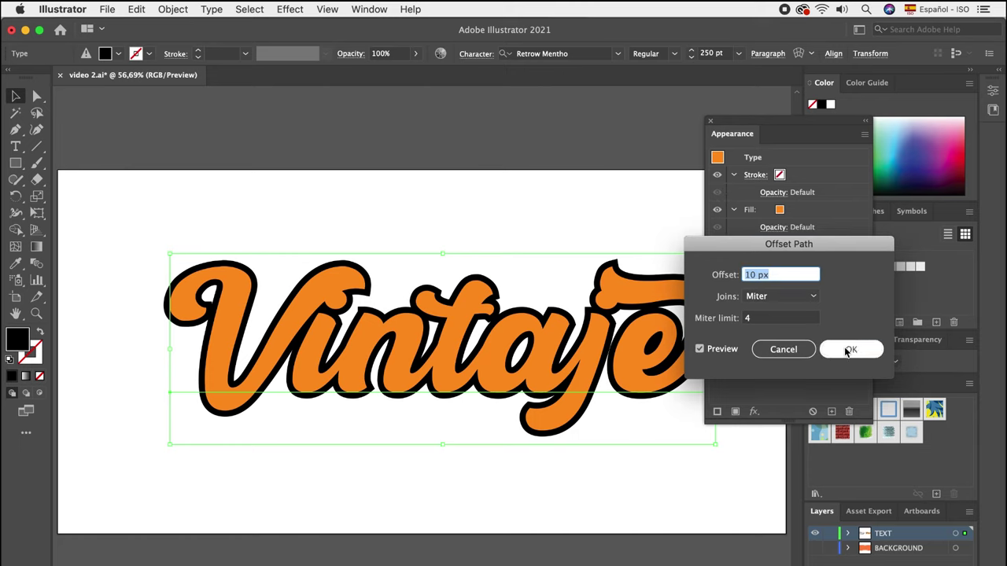
click(851, 350)
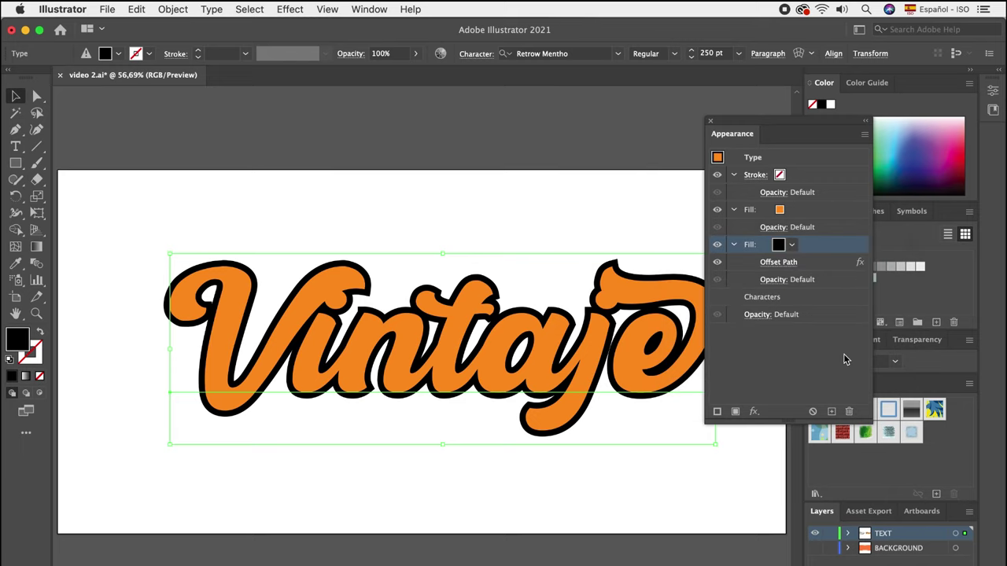
Duplicate the black offset fill and give the copy a Transform effect with 10 copies.
click(829, 414)
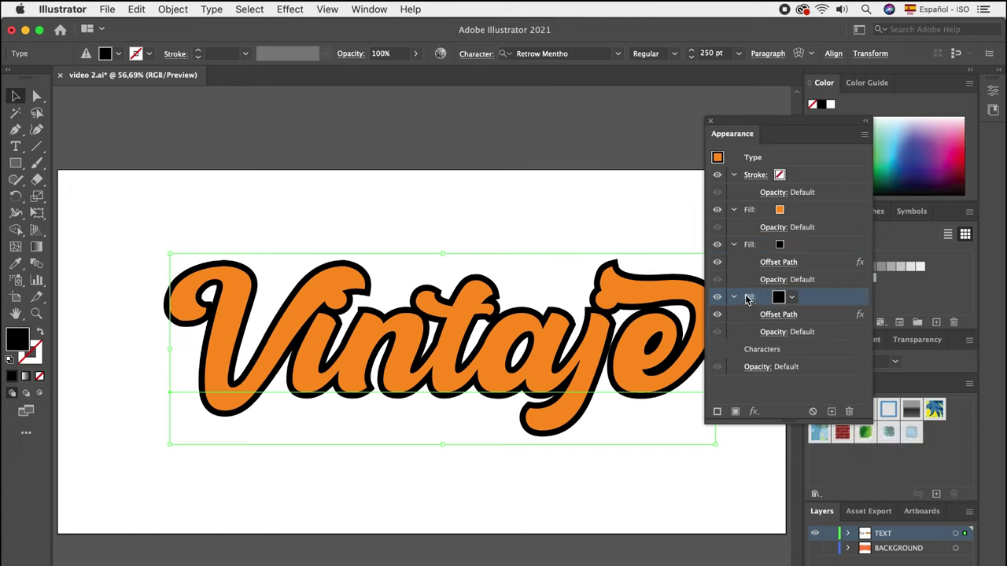
click(754, 411)
mouse_move(803, 383)
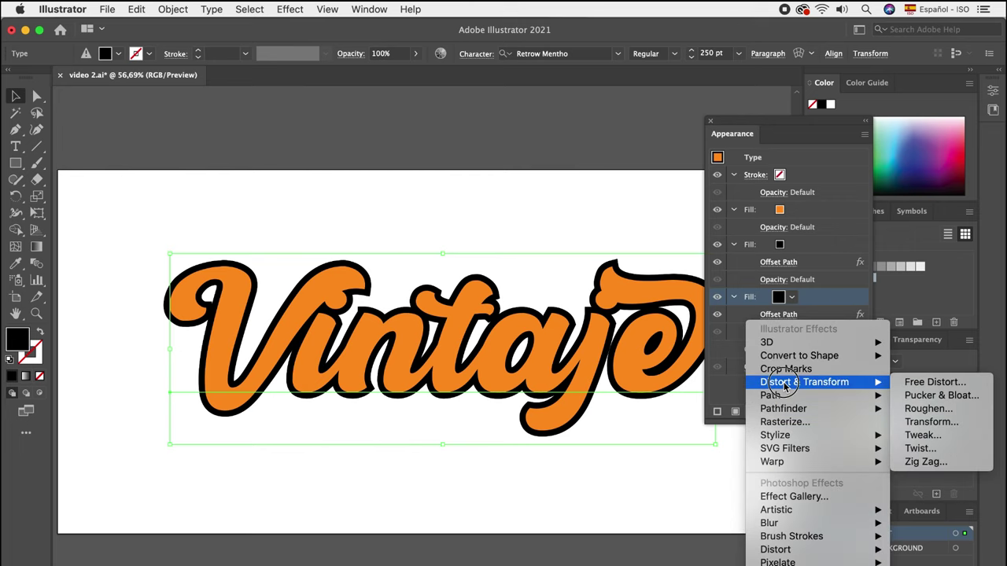
click(958, 422)
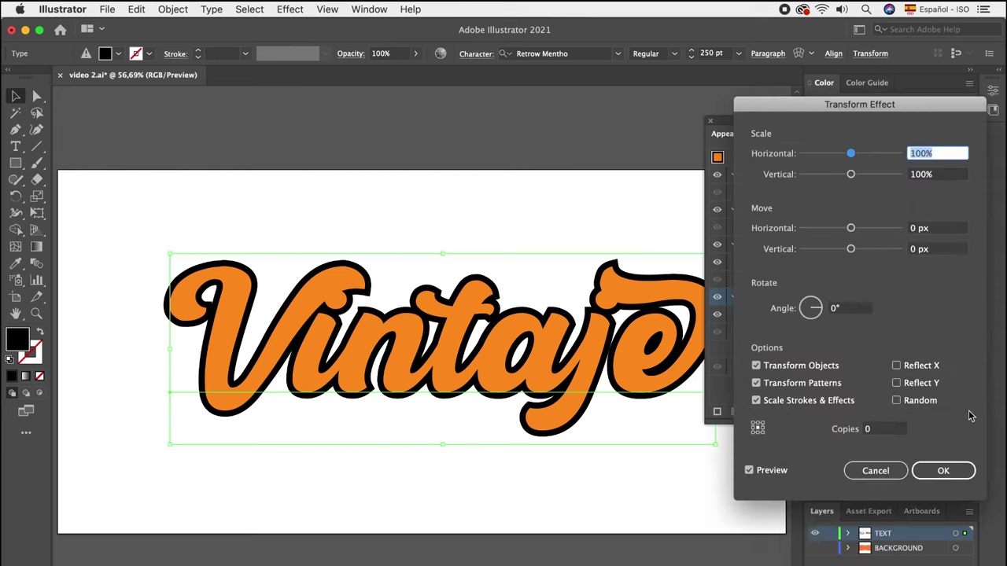
drag(785, 106, 768, 100)
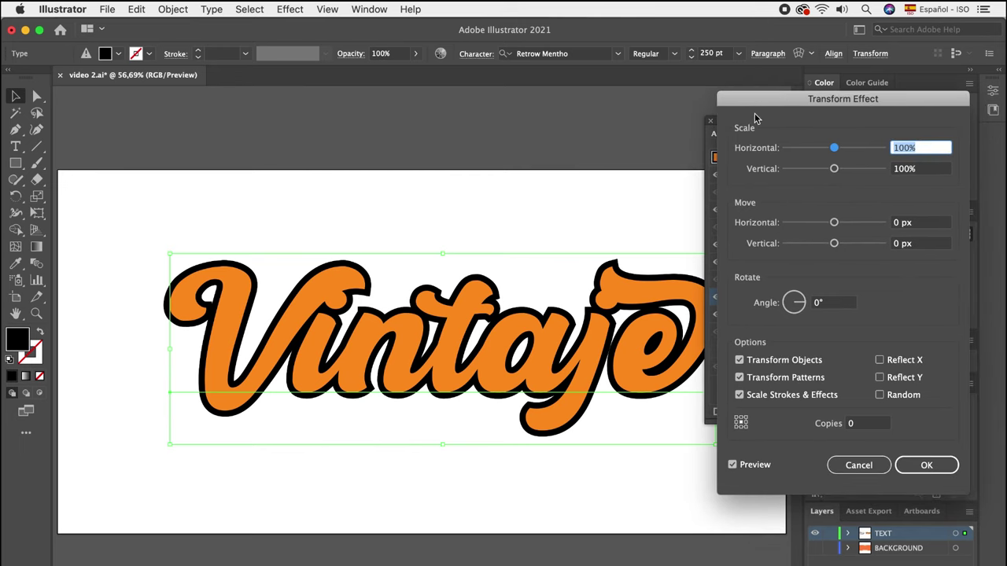
click(858, 423)
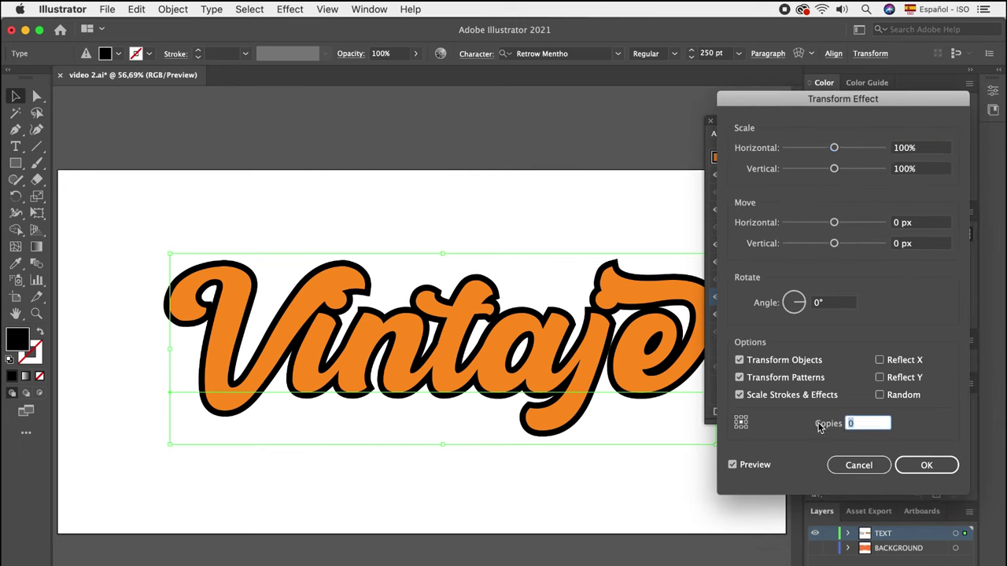
text(10)
Shift the copies 5 px horizontally and 5 px vertically, then move the lettering left.
drag(833, 222, 837, 249)
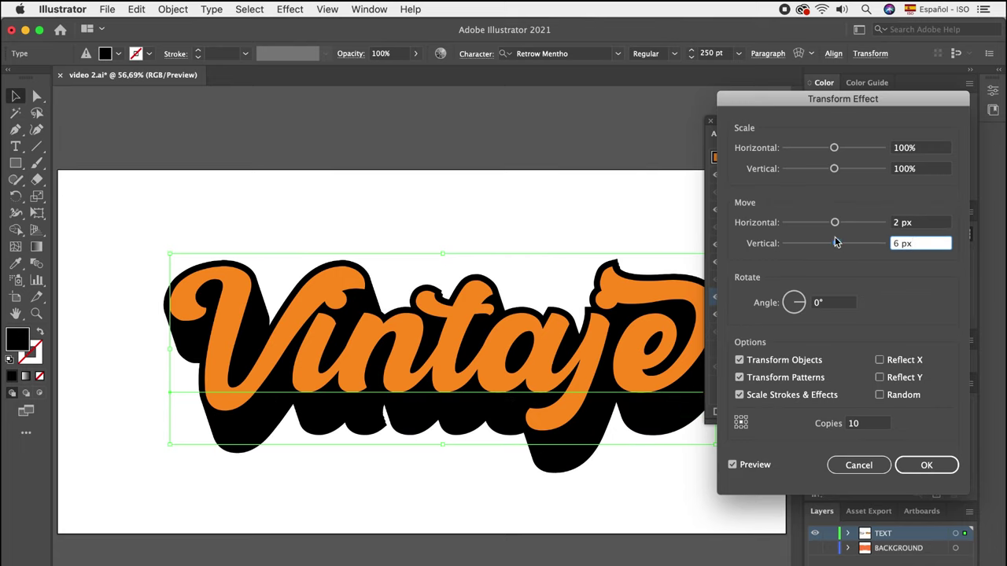
click(835, 224)
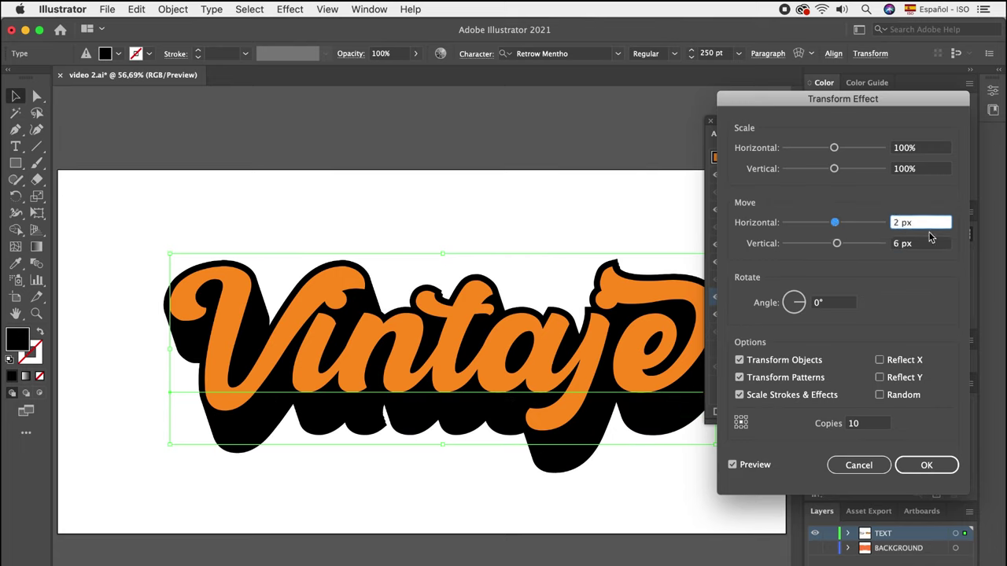
text(5)
key(Tab)
text(5)
key(Tab)
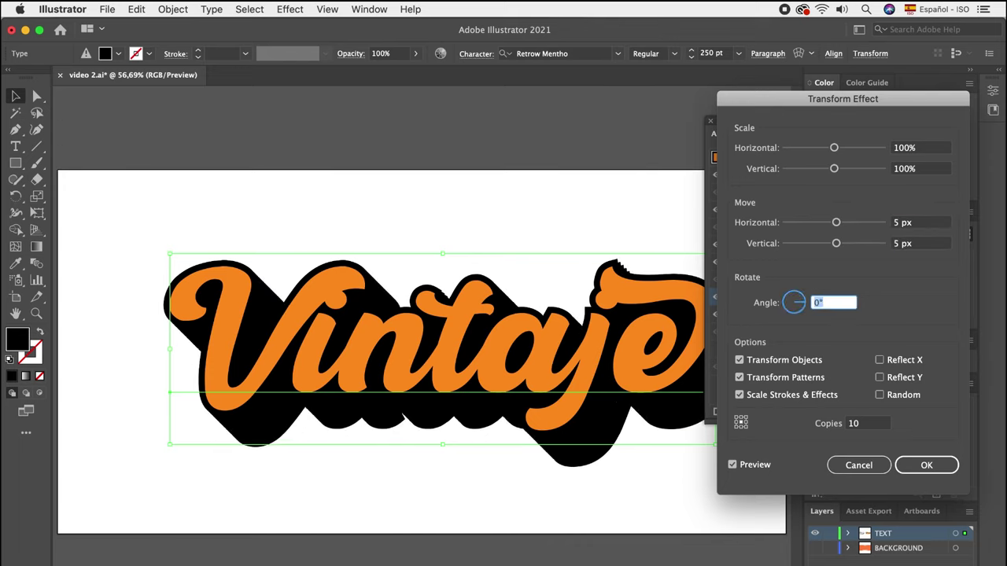
click(924, 464)
drag(734, 127, 765, 124)
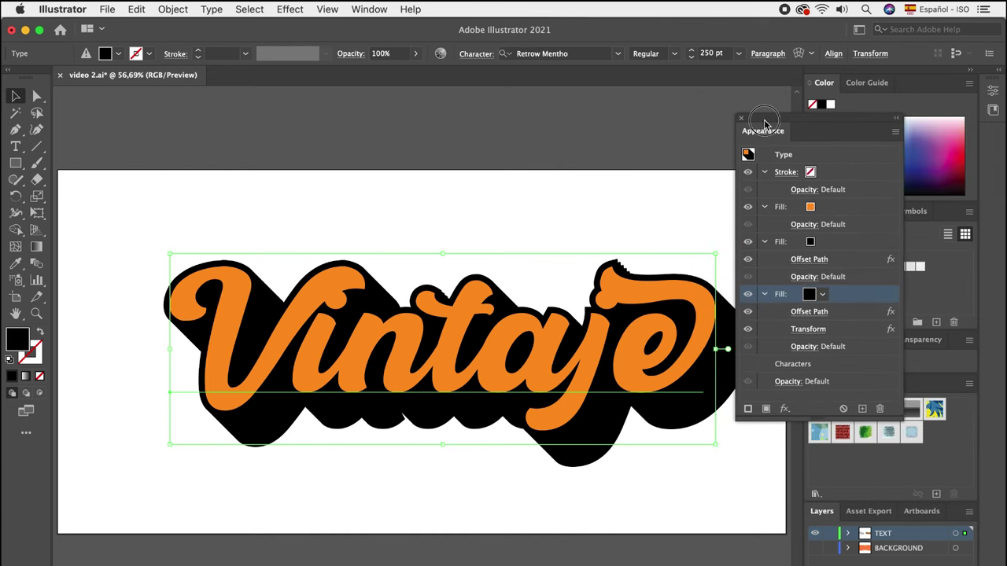
drag(424, 372, 379, 372)
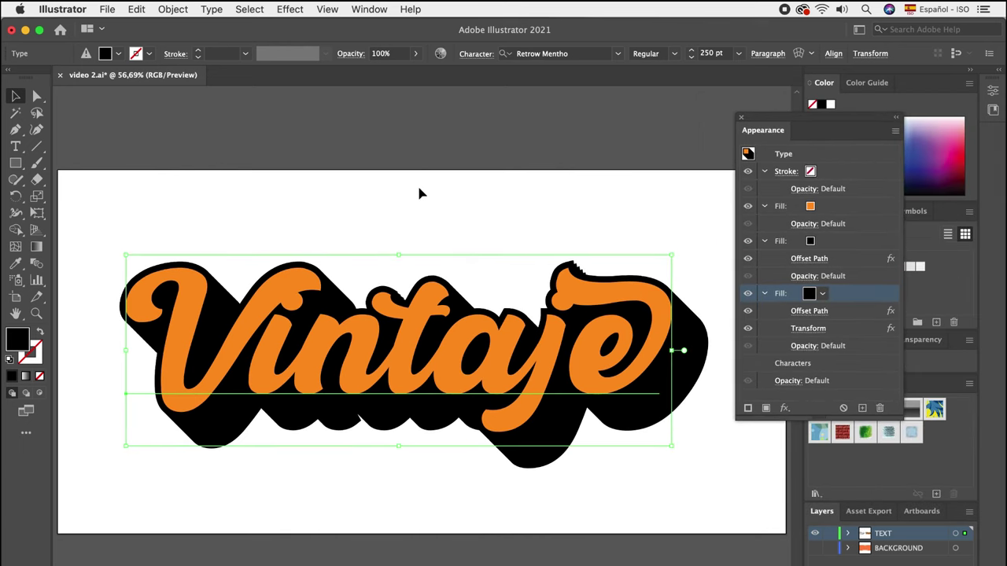
Retype the lettering as 'Feliz día', fixing the 'Felid' typo, then deselect it.
click(418, 195)
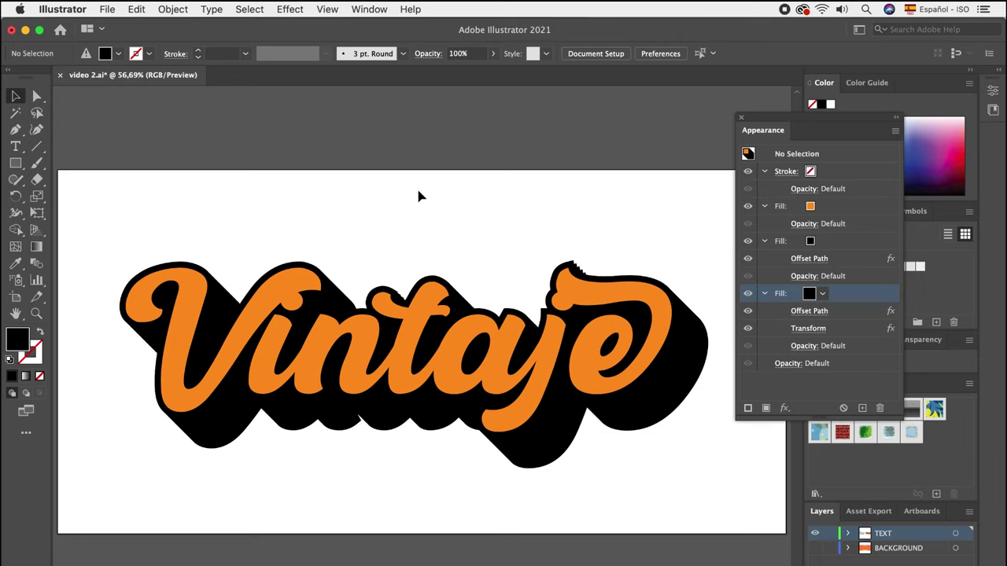
key(t)
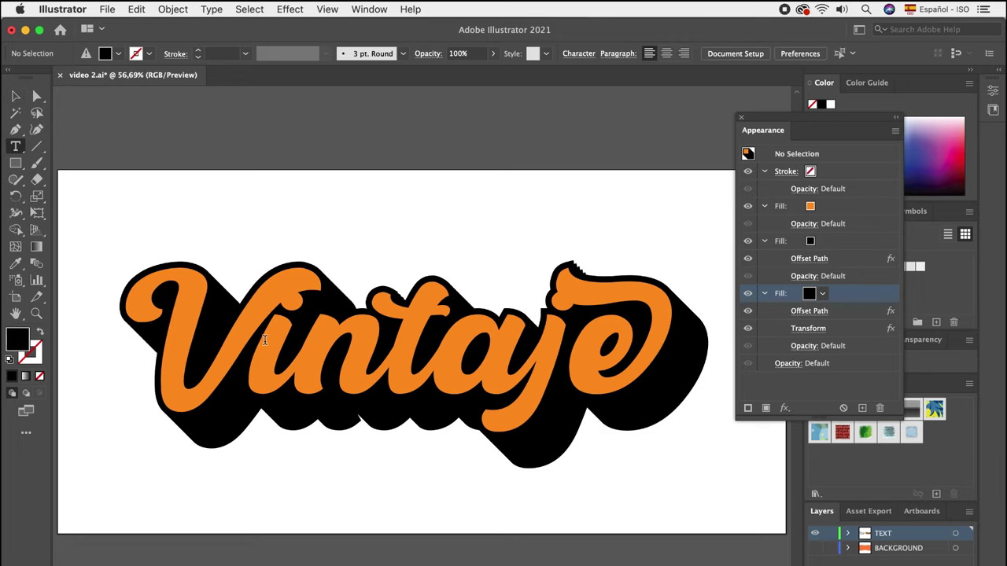
click(278, 328)
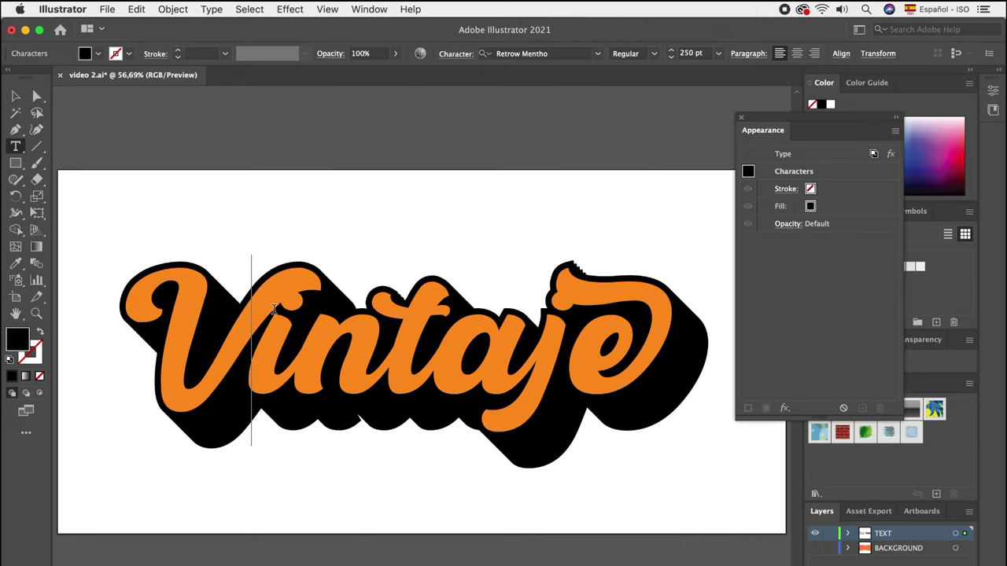
key(ctrl+a)
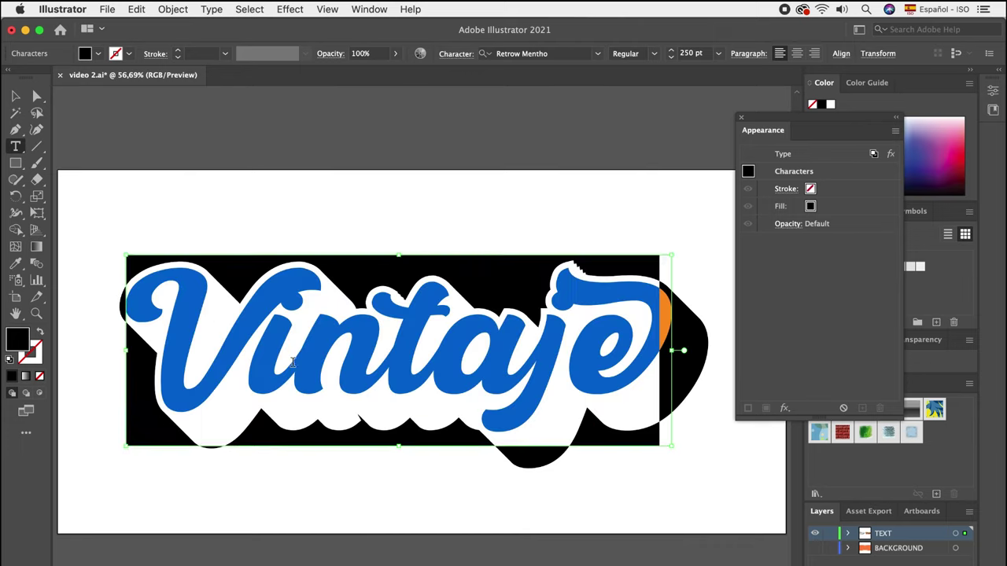
text(Fe)
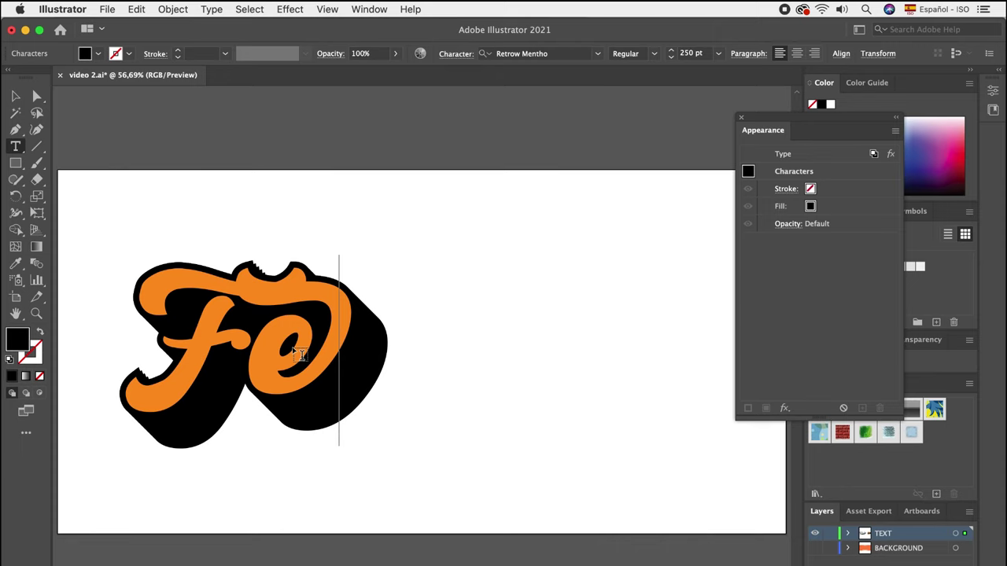
text(lid d)
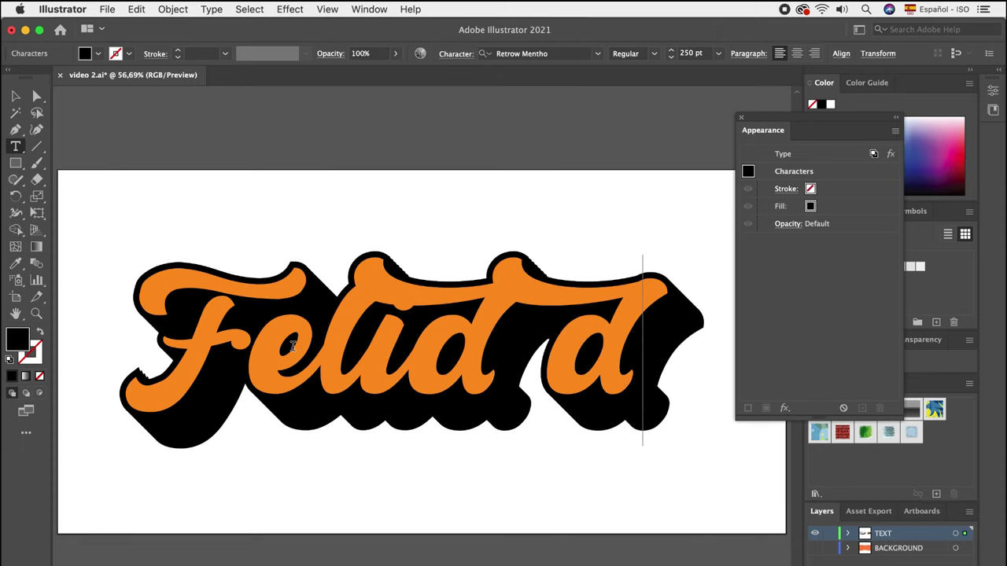
text(ía)
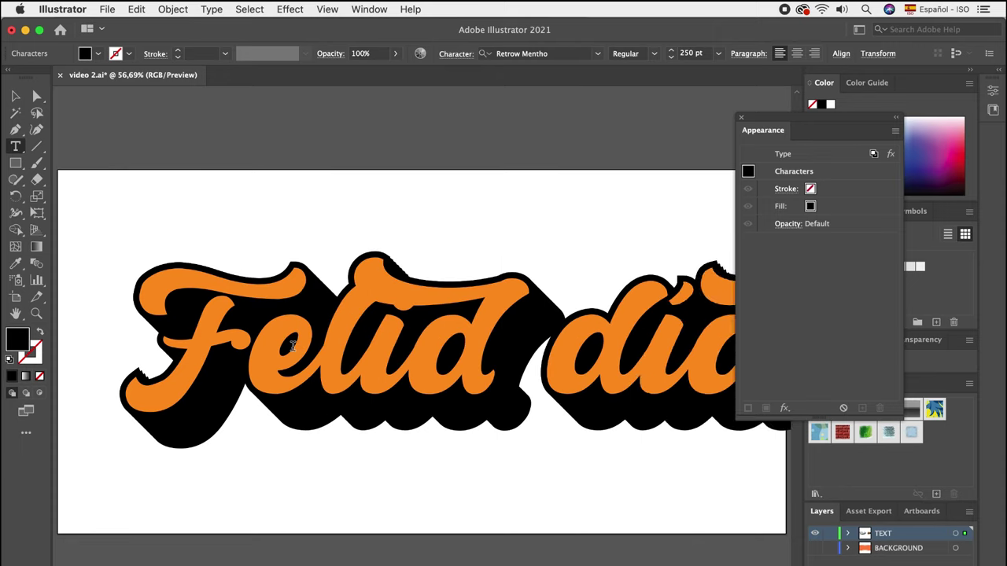
drag(417, 348, 504, 352)
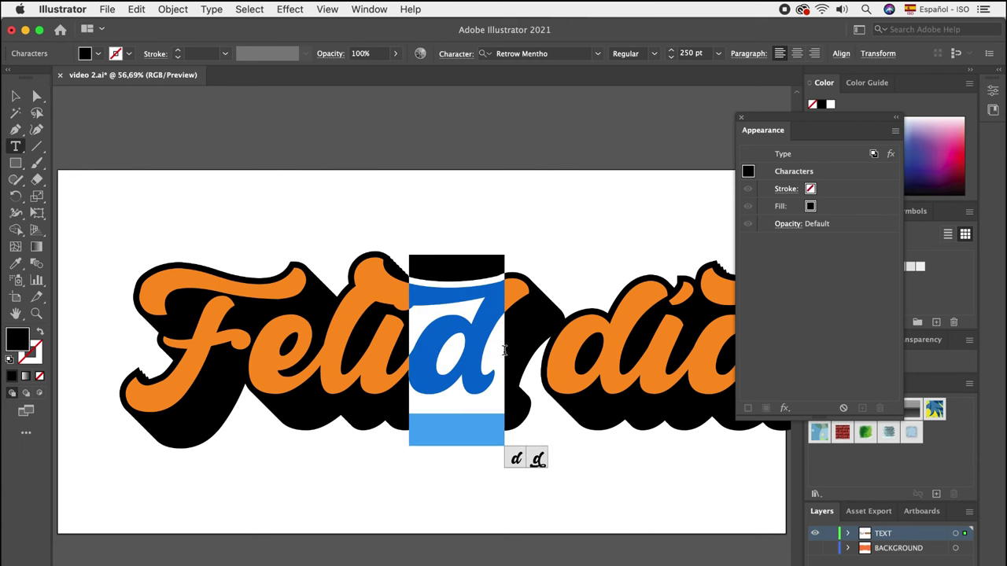
text(z)
key(Escape)
click(544, 238)
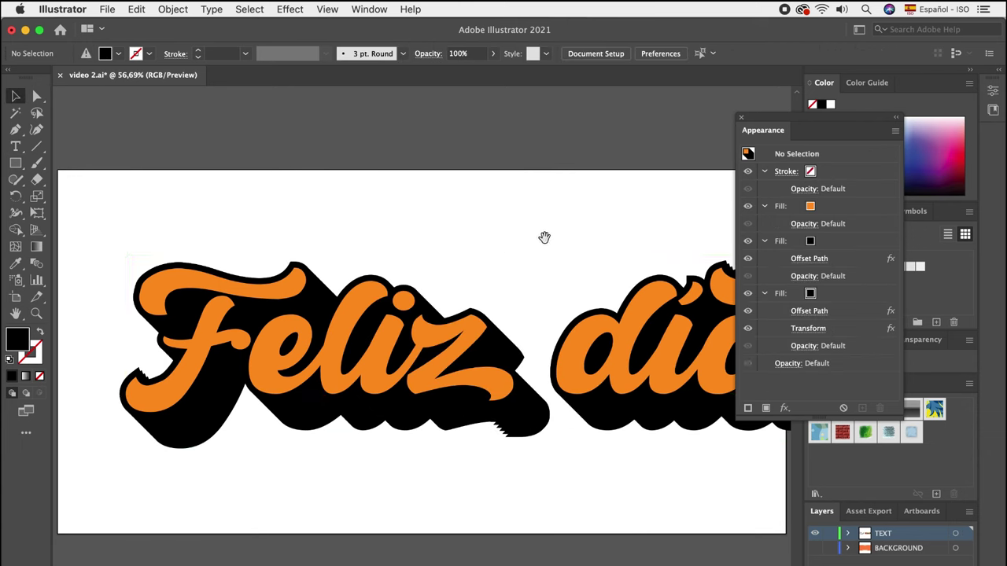